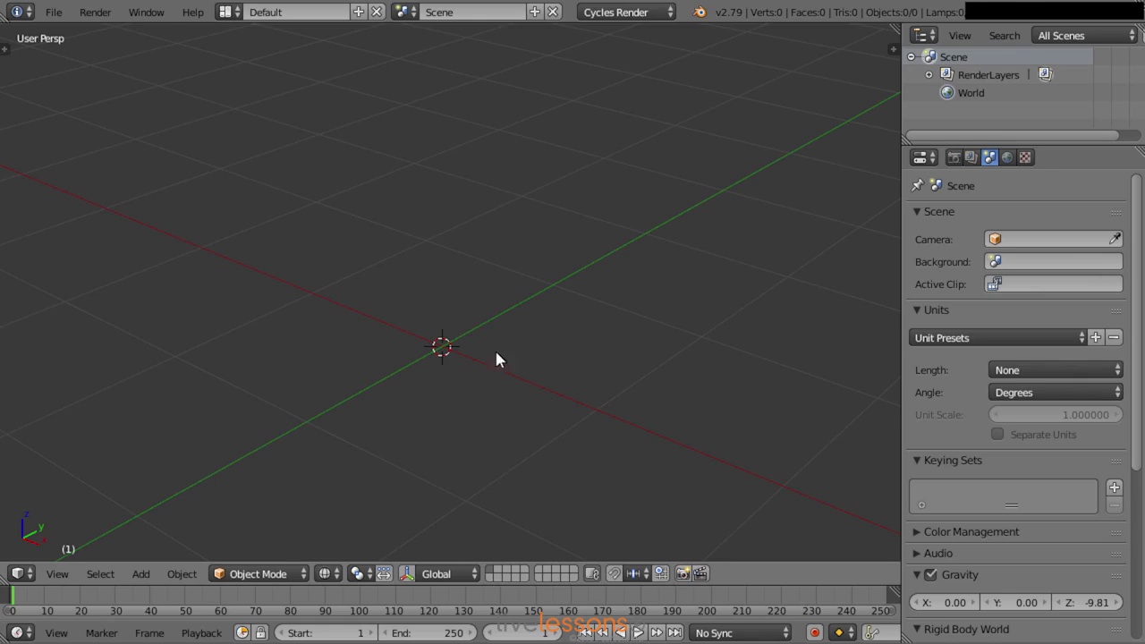
Step: Add a cube mesh at the scene centre, briefly entering and leaving Edit Mode
key("shift+a")
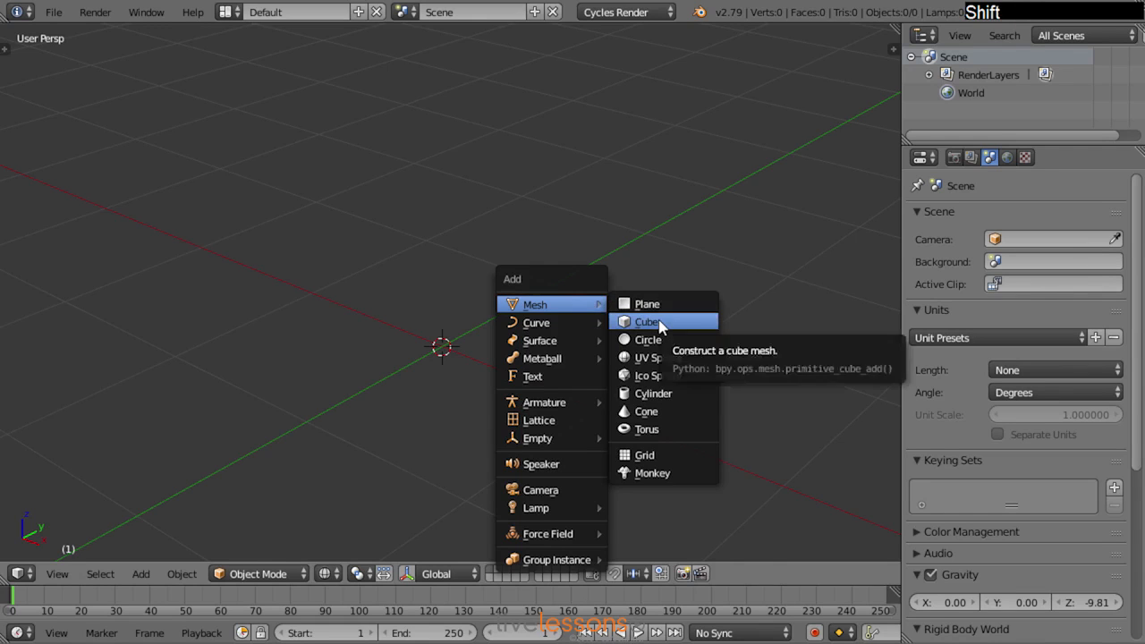
left_click(660, 327)
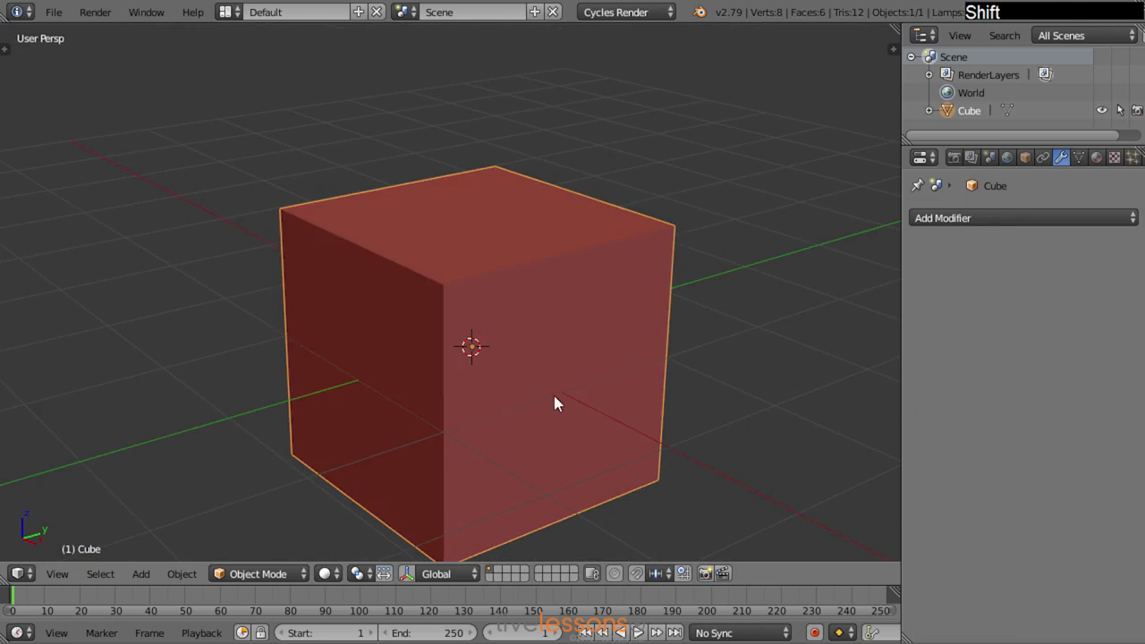
key("Tab")
scroll(569, 352, "down", 2)
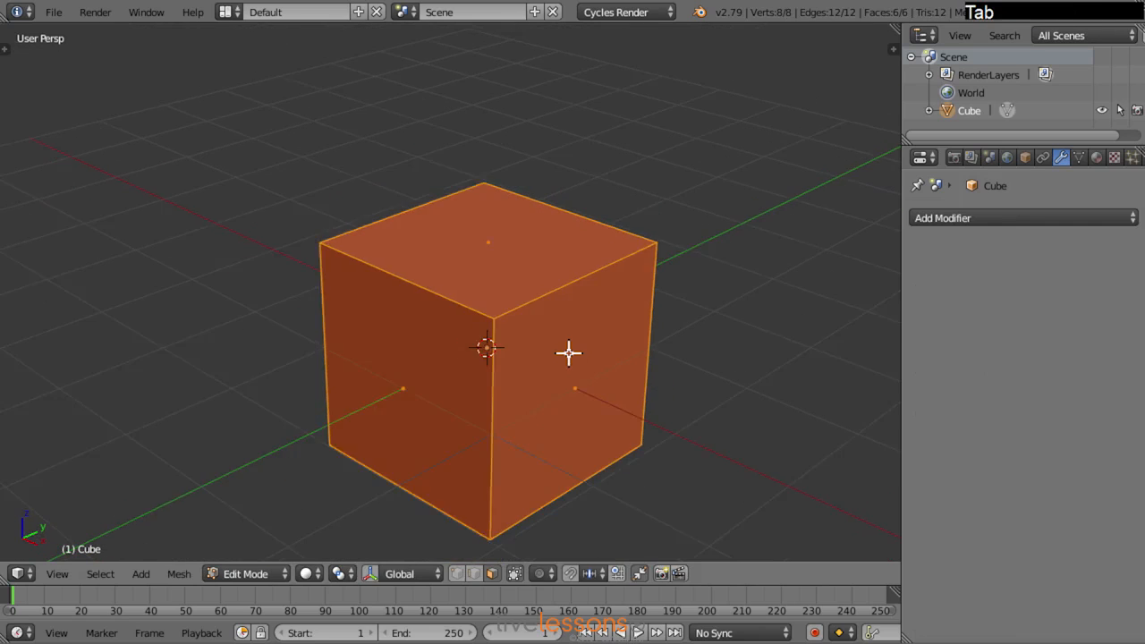
key("Tab")
middle_click_drag(493, 332, 488, 286)
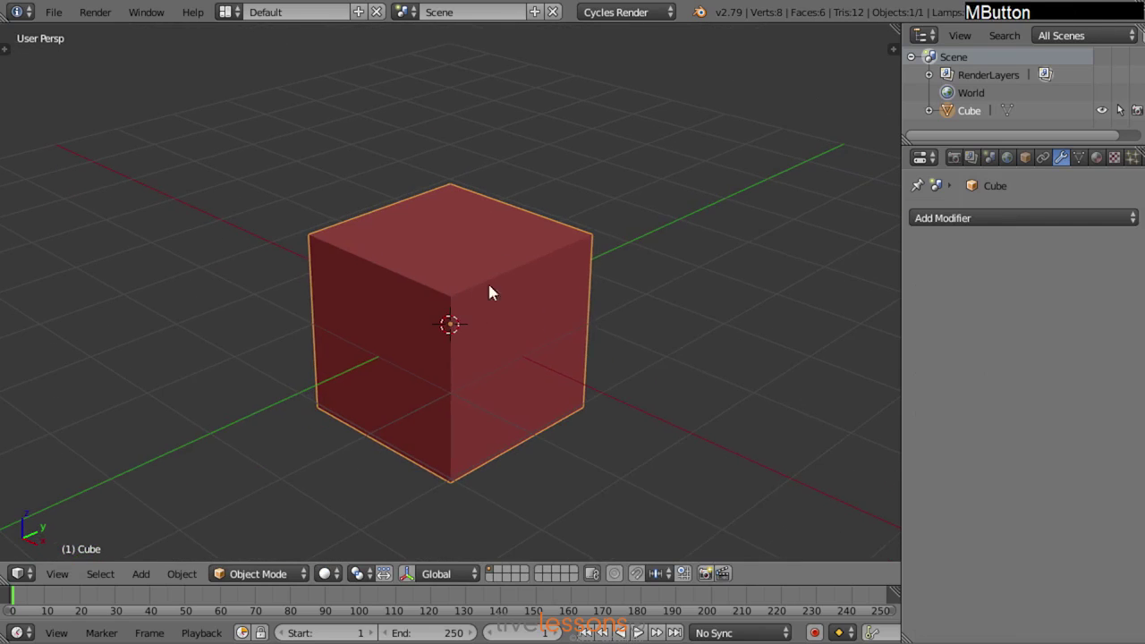
Step: Add a Subdivision Surface modifier, raise viewport subdivisions to 2 then 3, then back to 1
left_click(968, 219)
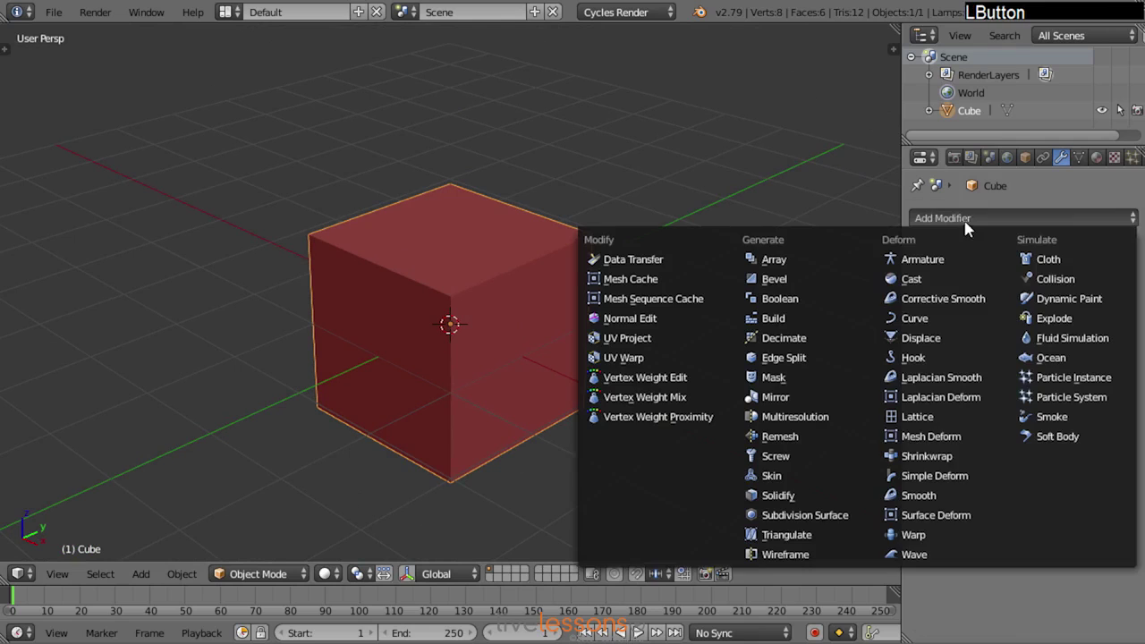
left_click(846, 517)
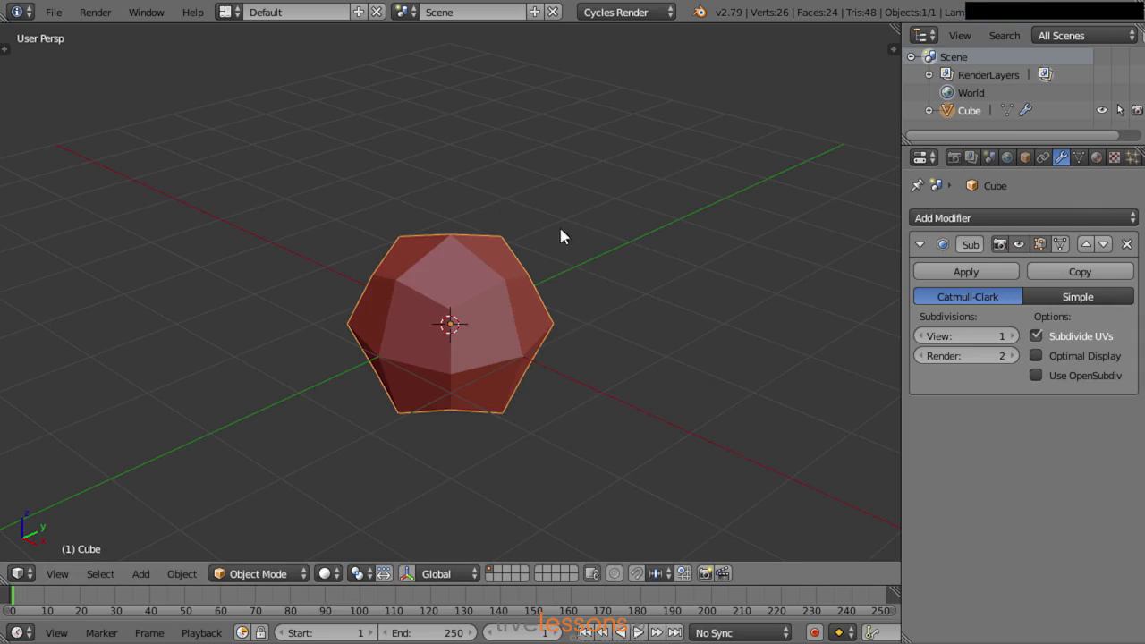
left_click(1012, 336)
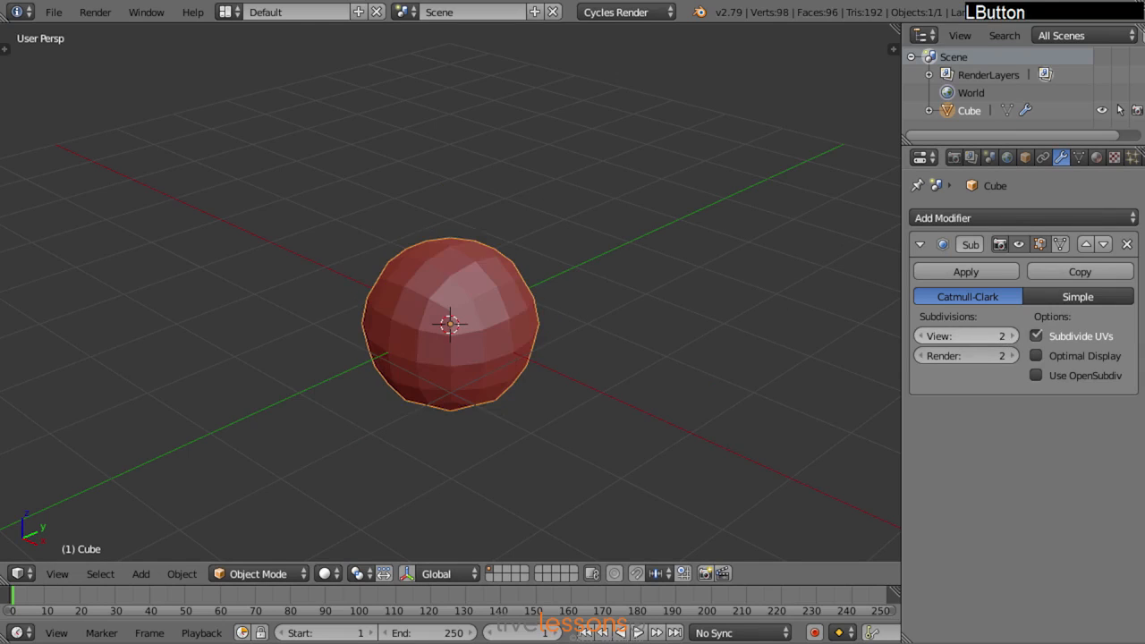
left_click(1012, 336)
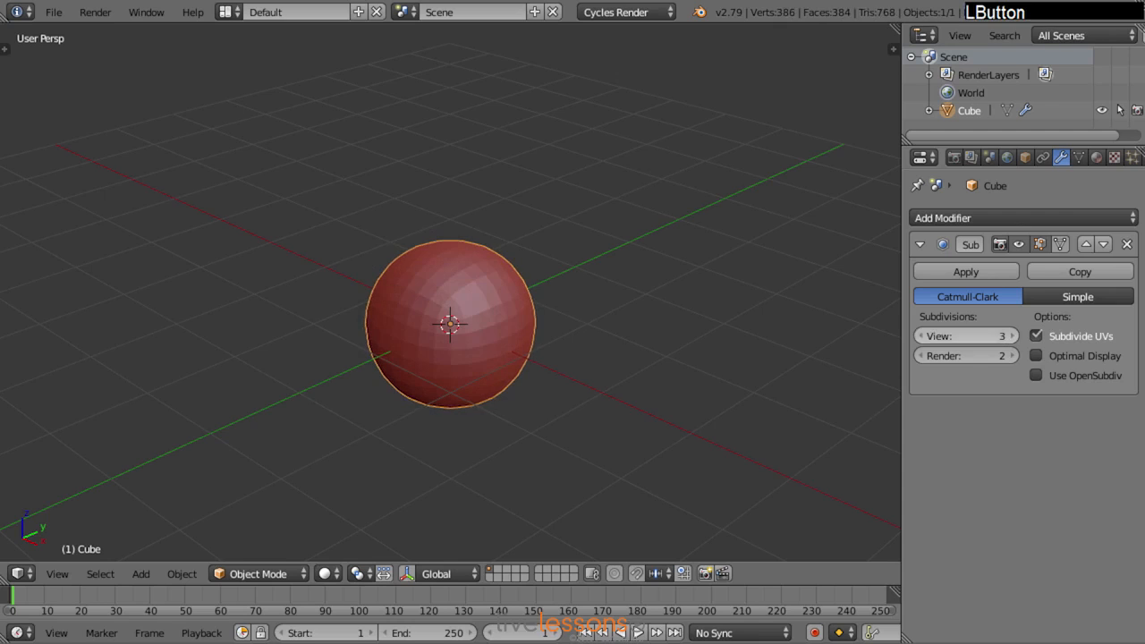
left_click(919, 335)
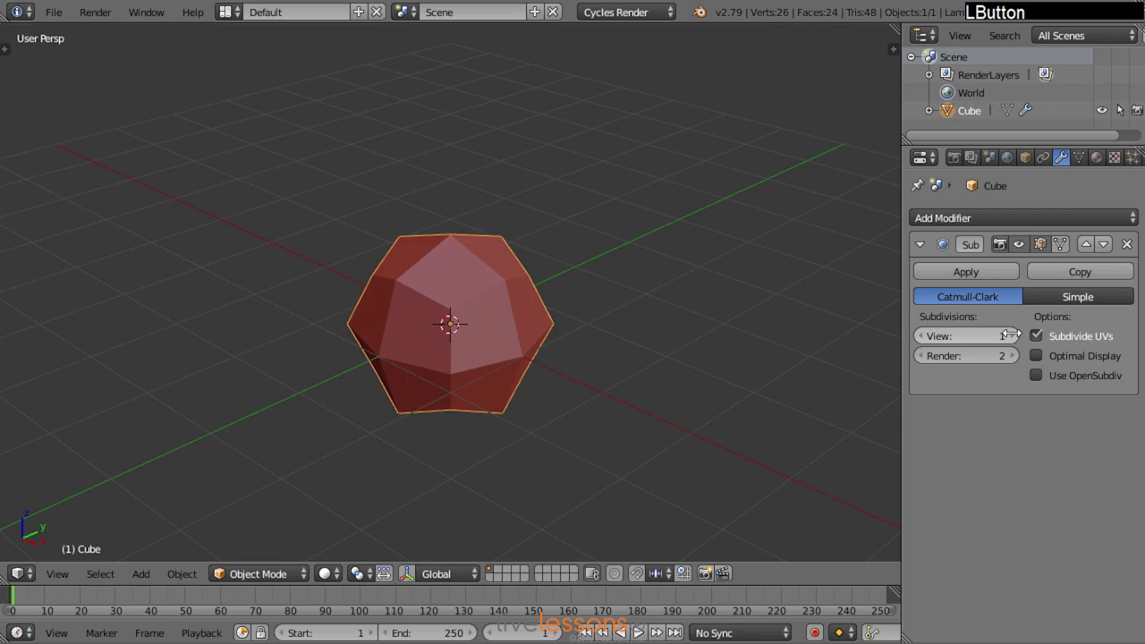